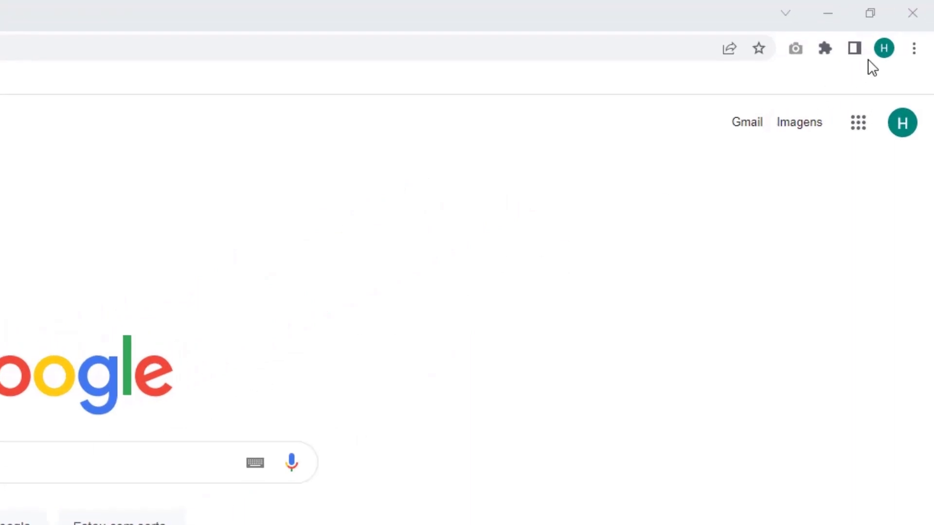
Clear the browser's cookies and cached images and files for Última hora, excluding Histórico de navegação.
click(913, 49)
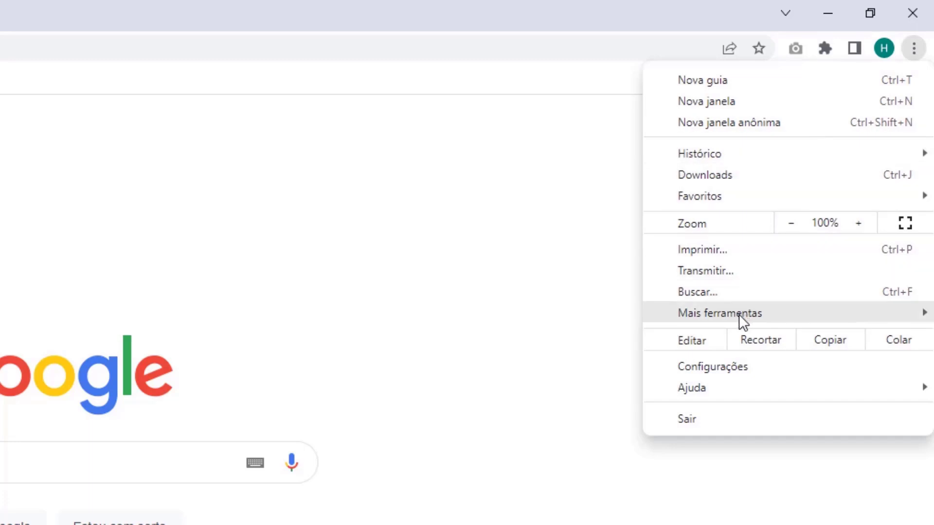
mouse_move(712, 318)
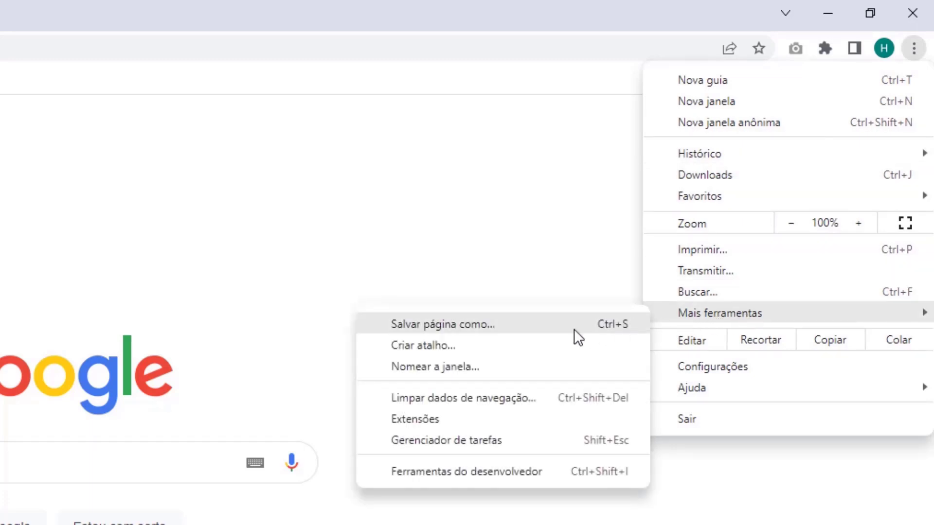
click(454, 402)
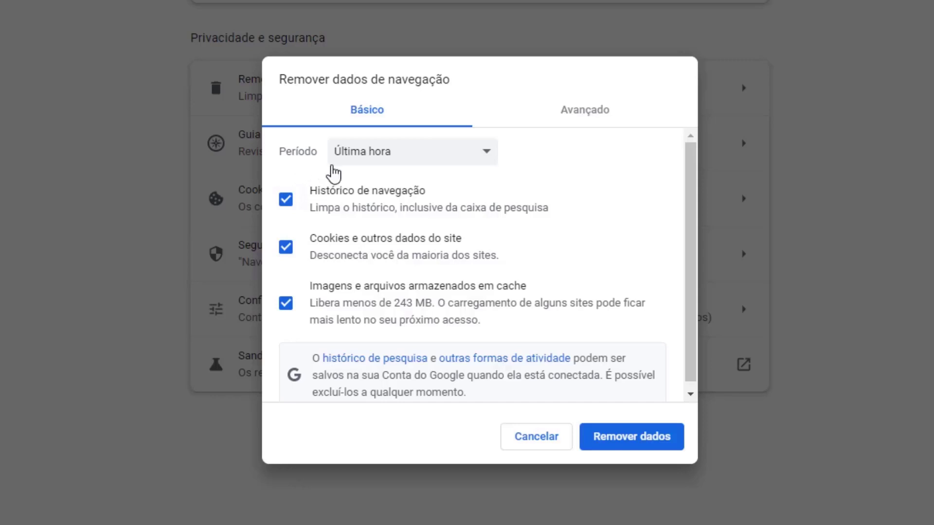
click(368, 163)
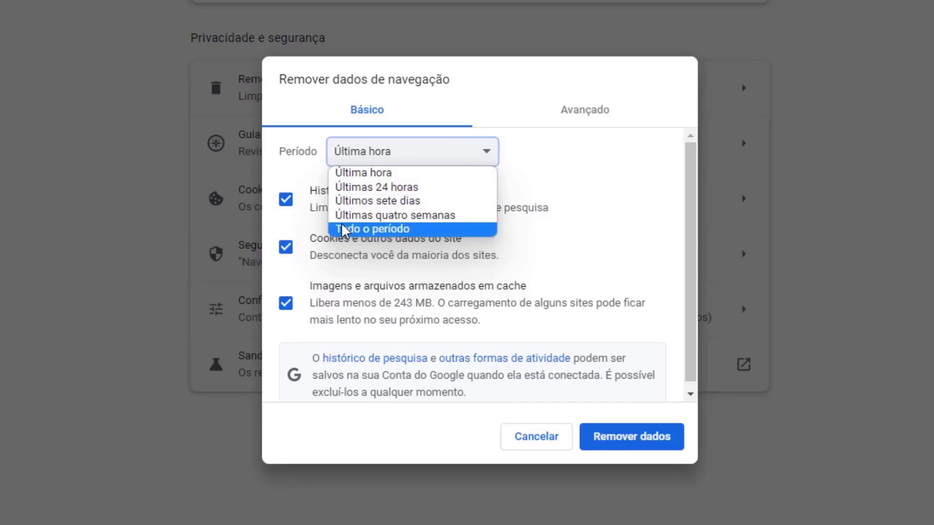
click(345, 173)
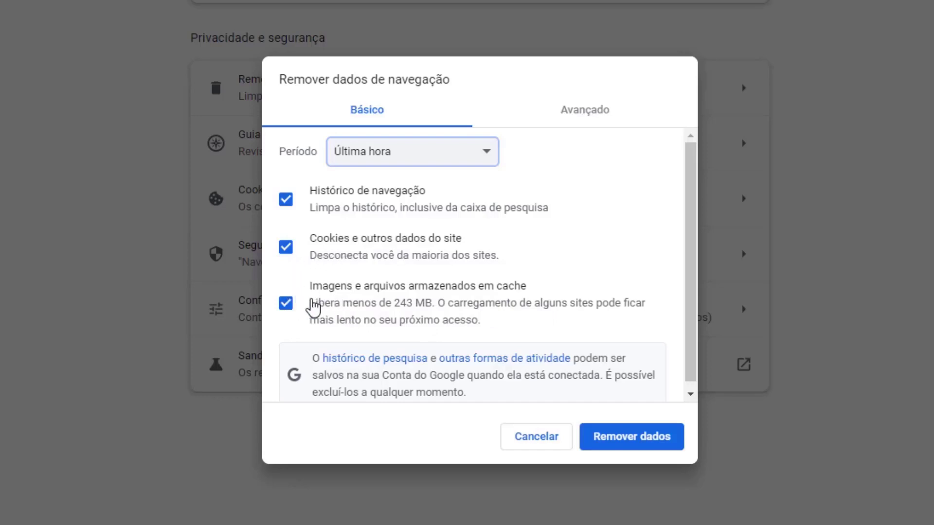
click(286, 203)
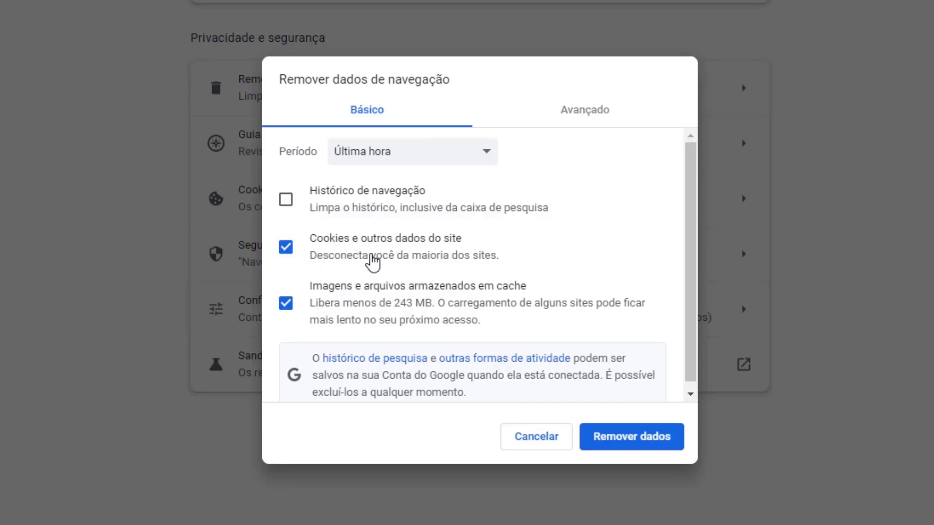
click(628, 437)
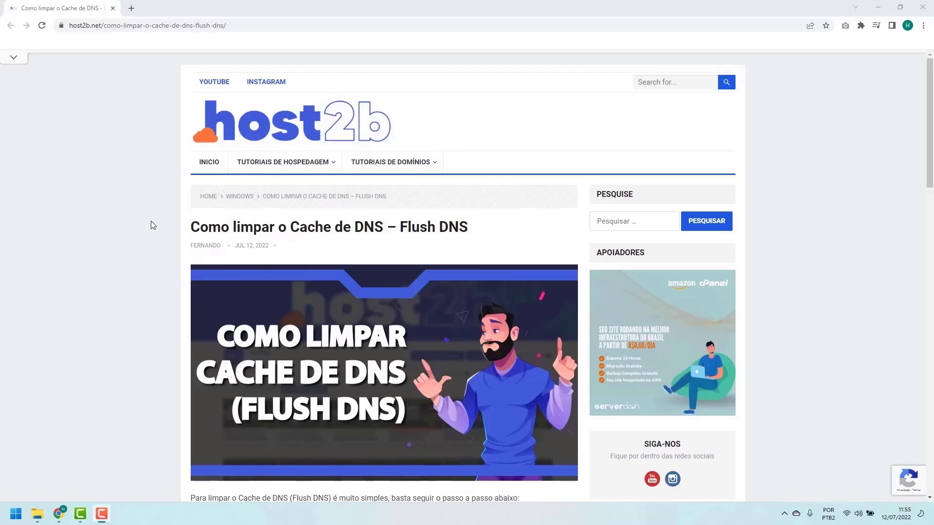
Review the DNS cache article's instructions and open Prompt de Comando as administrator by searching for cmd.
scroll(157, 225, down, 2)
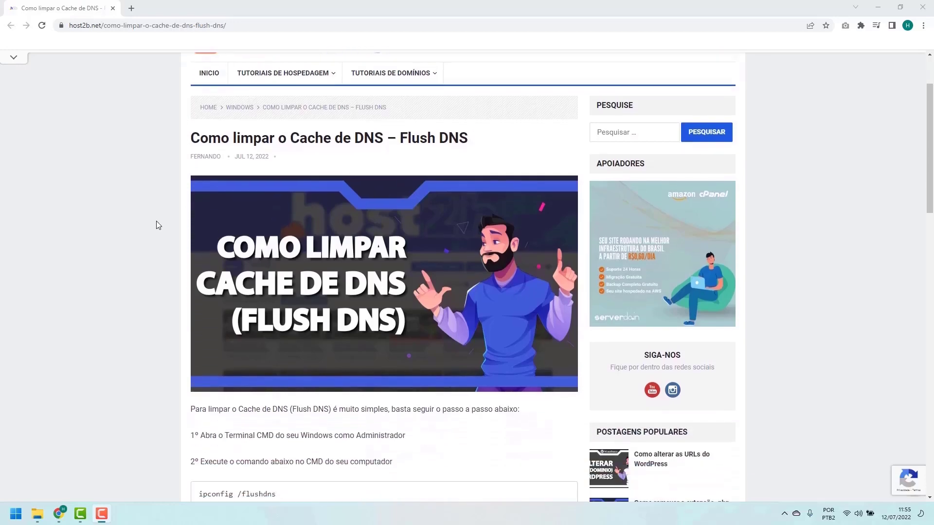
scroll(156, 225, down, 4)
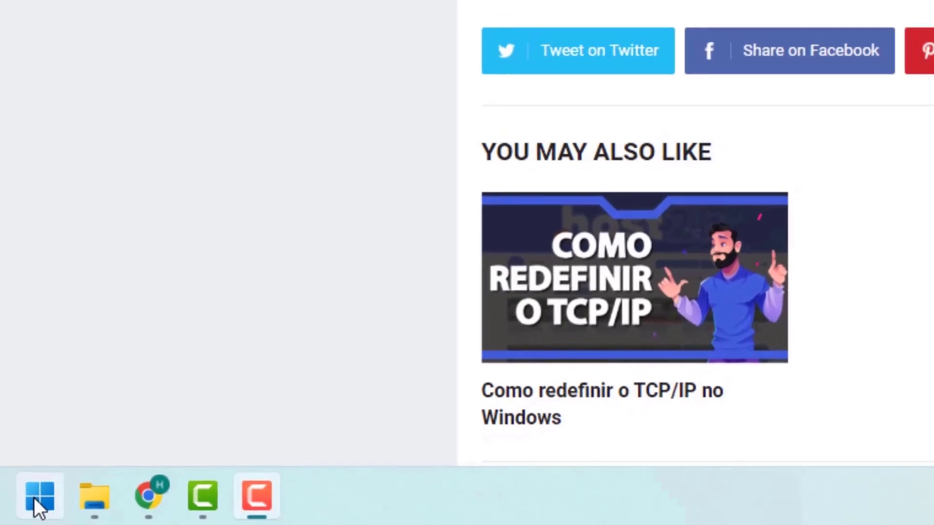
click(37, 495)
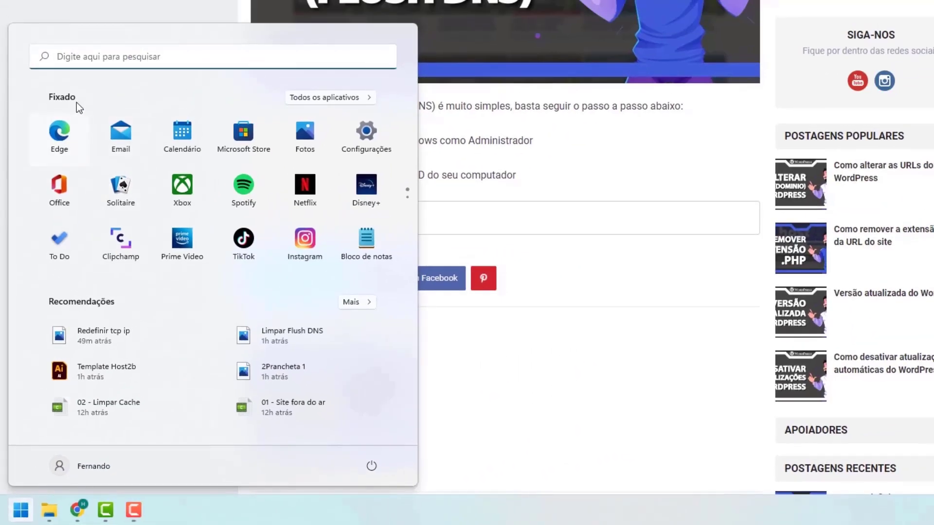
click(71, 59)
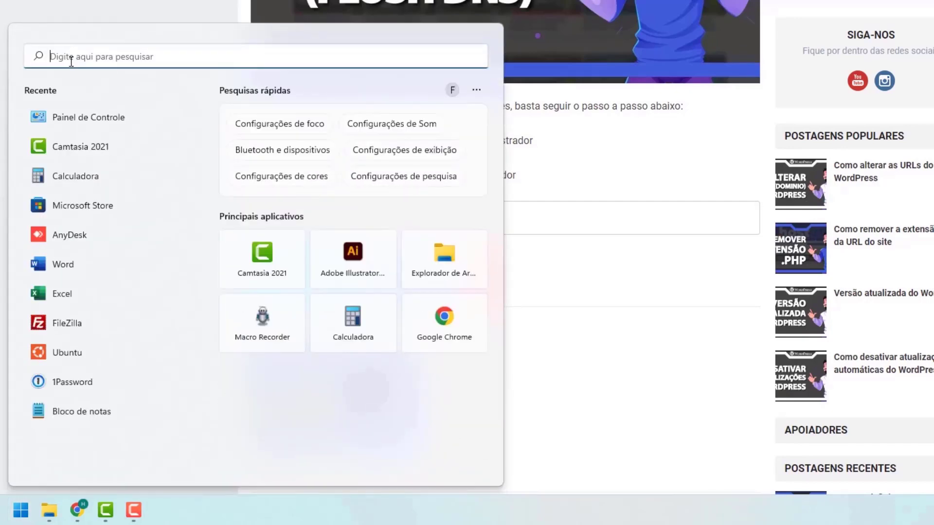
text(cmd)
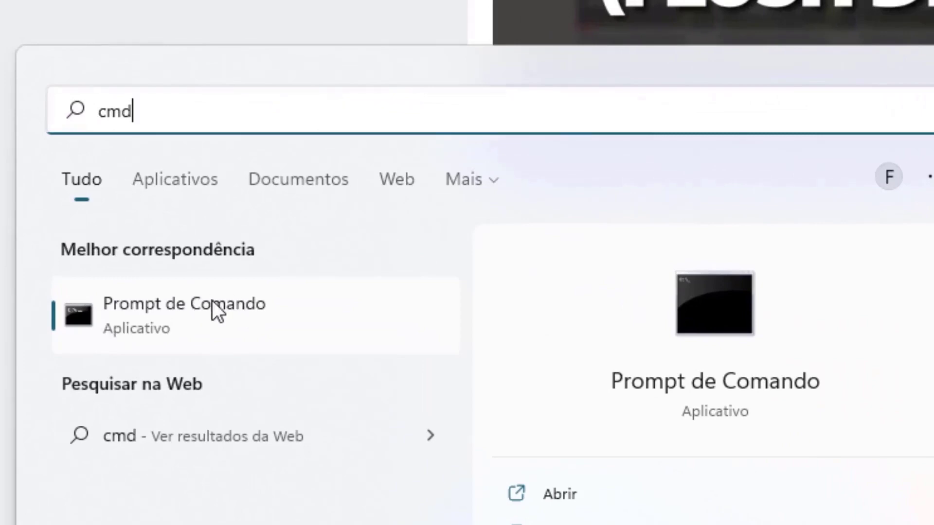
right_click(148, 315)
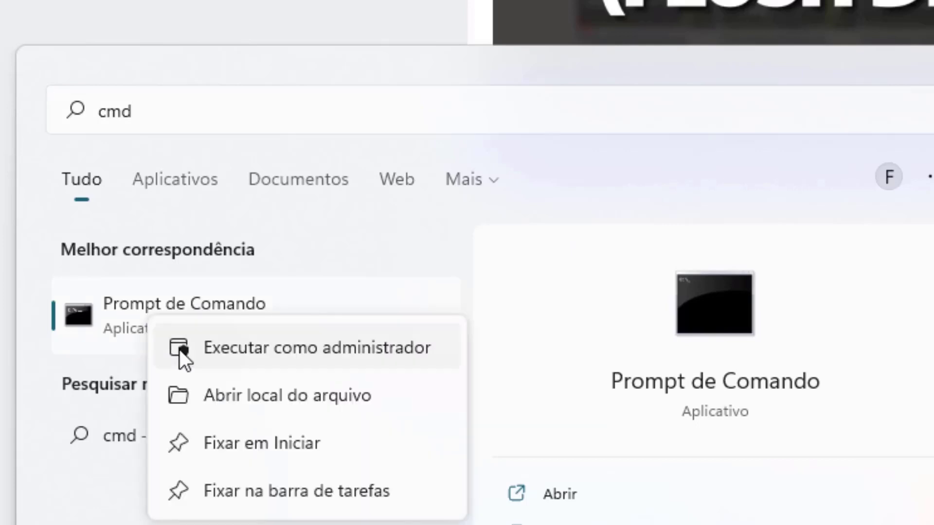
click(249, 349)
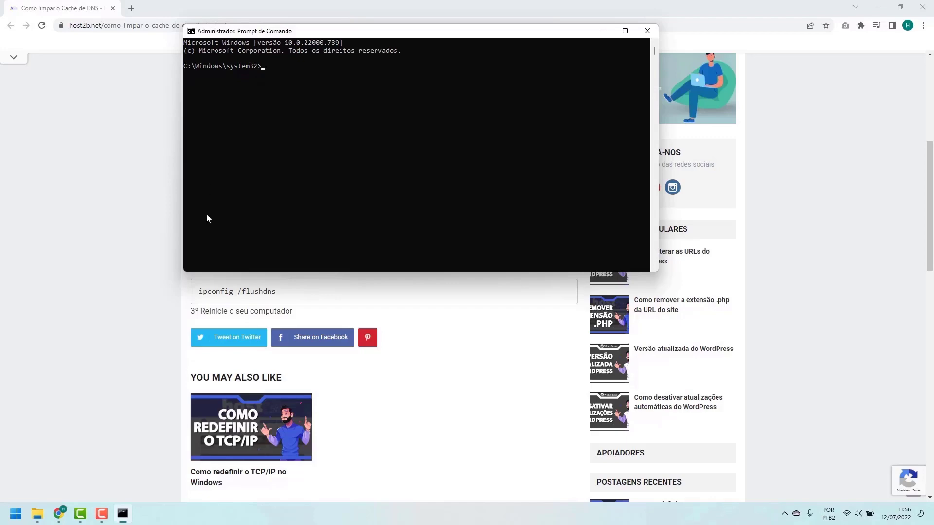
Flush the DNS cache by running ipconfig /flushdns in the administrator Command Prompt.
click(178, 298)
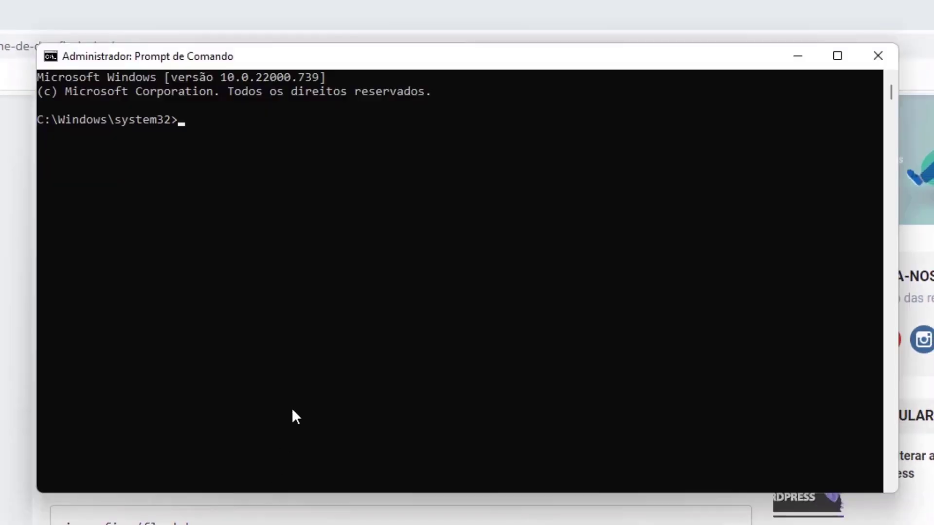
click(314, 360)
text(ipconfig /flu)
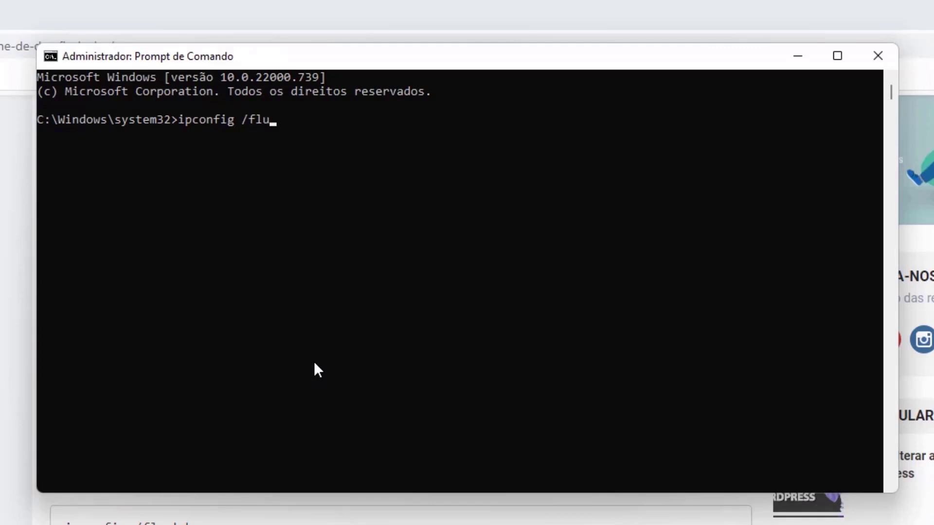
text(shdns)
key(Return)
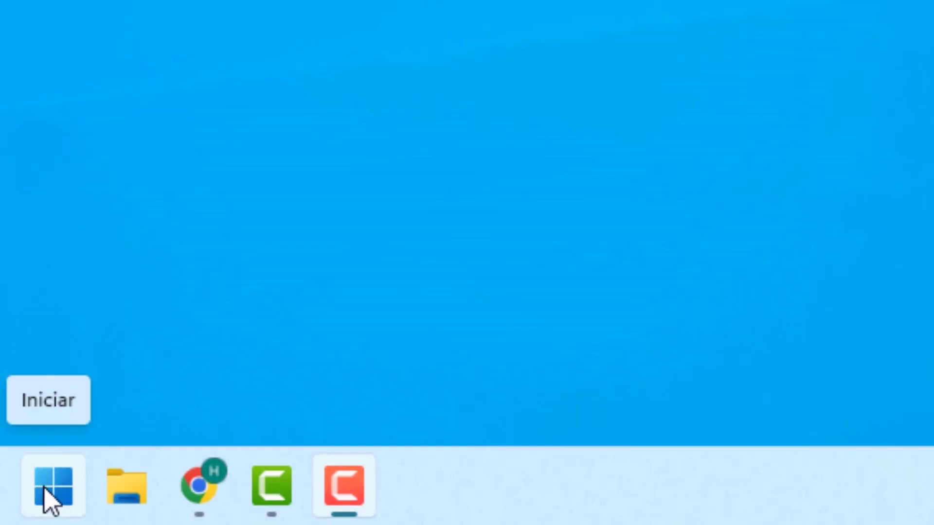
Search Windows for painel de controle and open Central de Rede e Compartilhamento in the Control Panel.
click(48, 489)
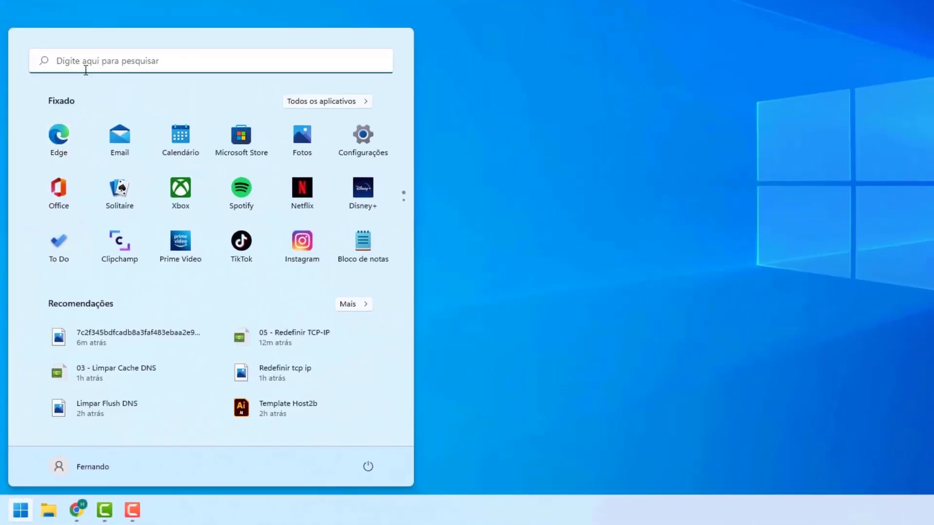
click(56, 65)
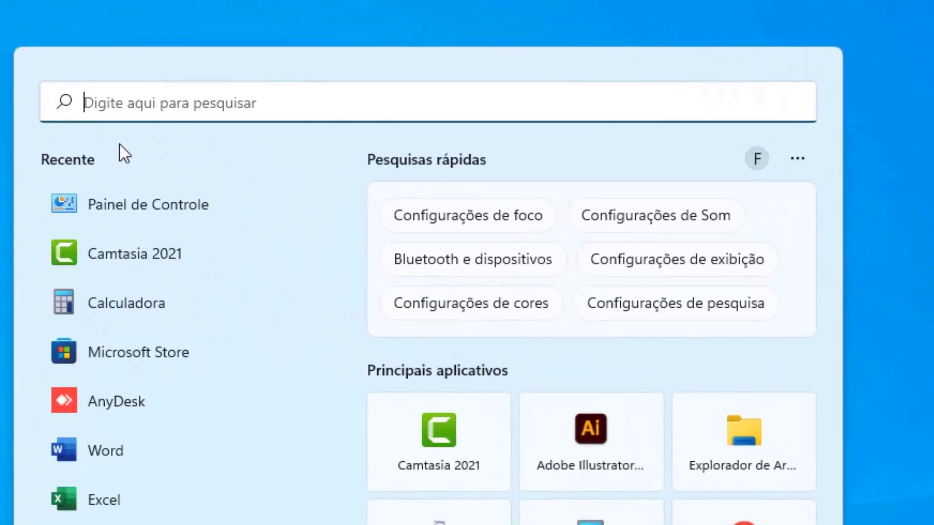
text(painel de controle)
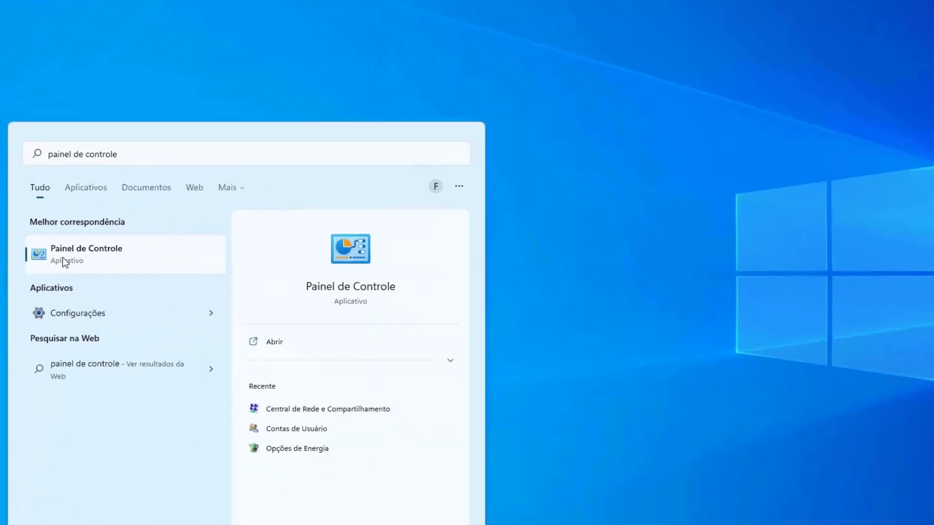
click(109, 282)
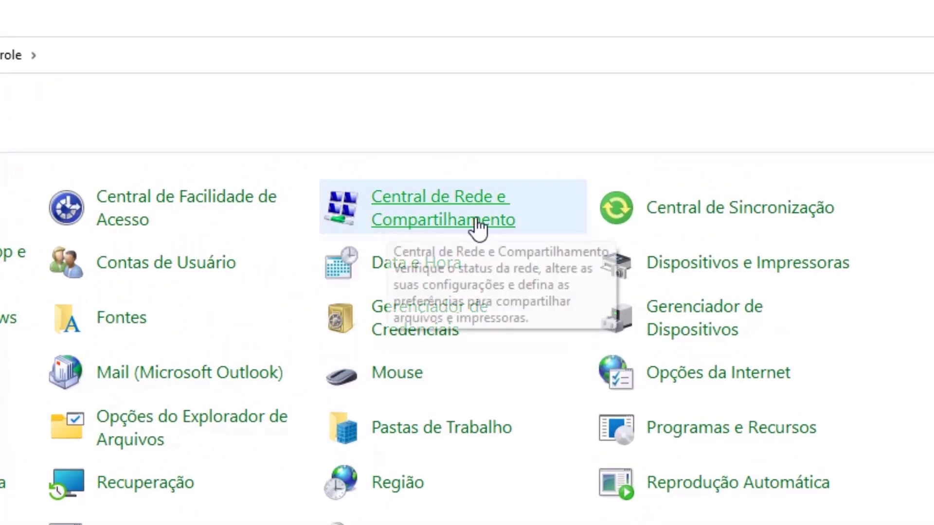
click(427, 214)
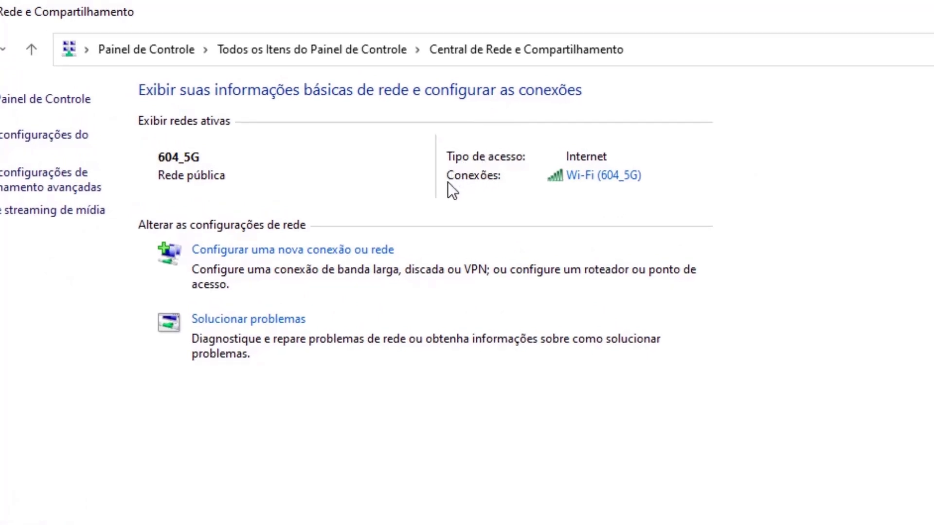
Open the properties of Protocolo IP Versão 4 (TCP/IPv4) for the active Wi-Fi connection.
click(582, 178)
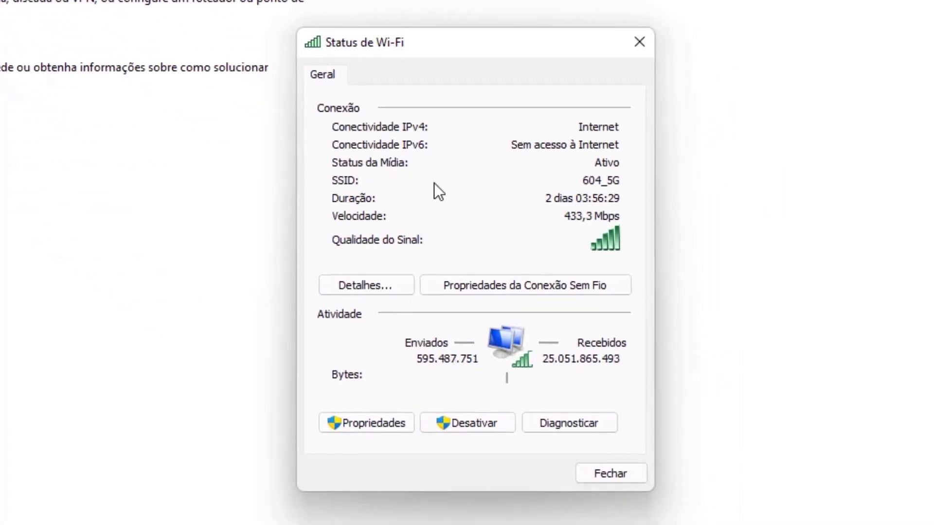
click(363, 425)
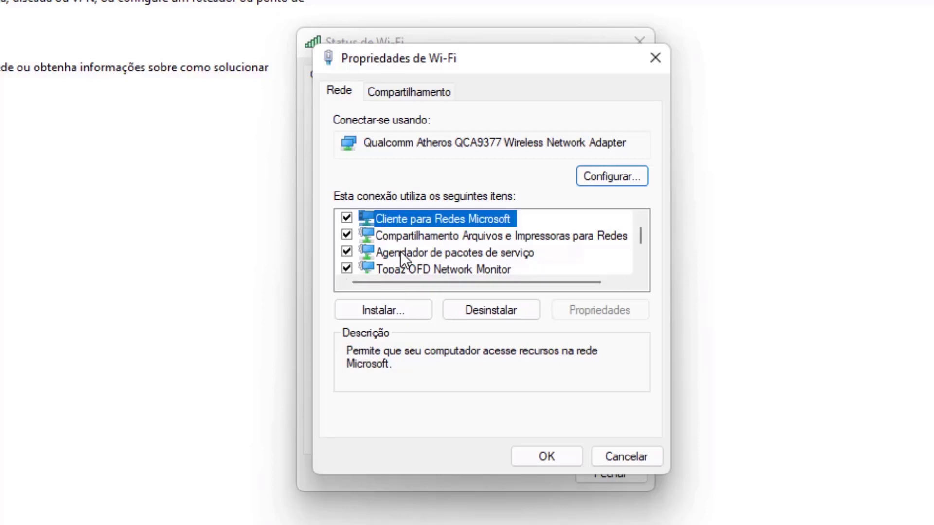
scroll(440, 224, down, 1)
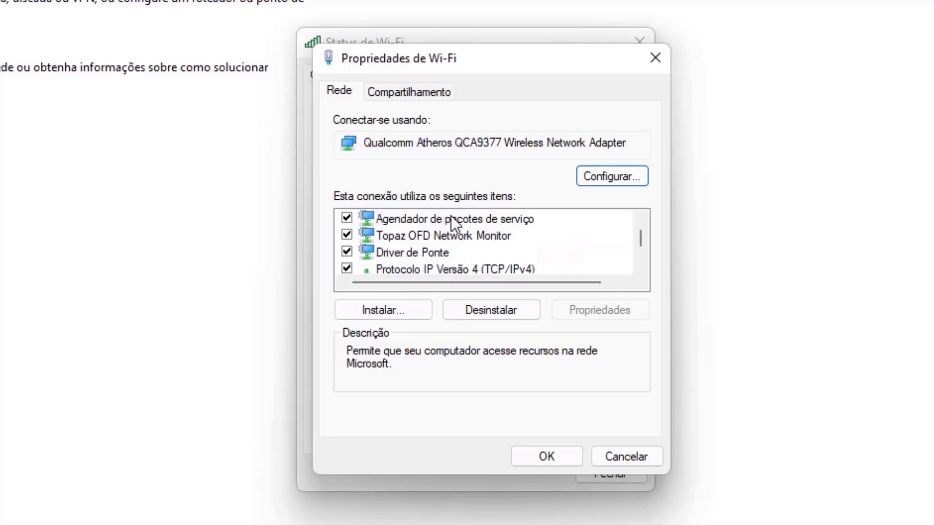
scroll(451, 215, down, 1)
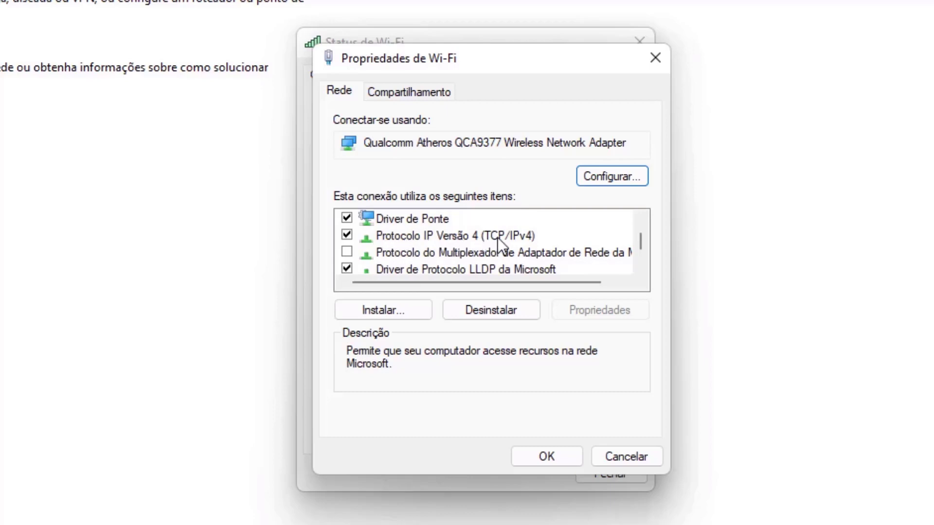
click(445, 236)
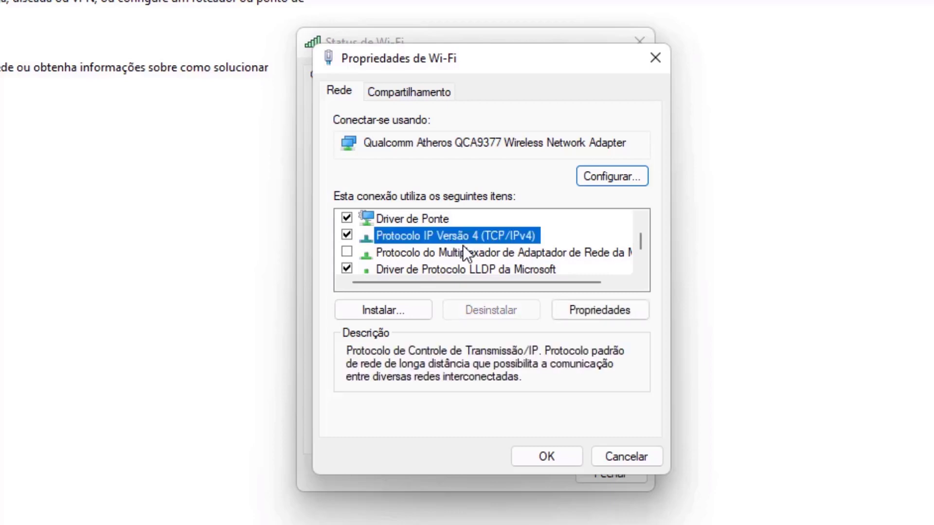
click(587, 315)
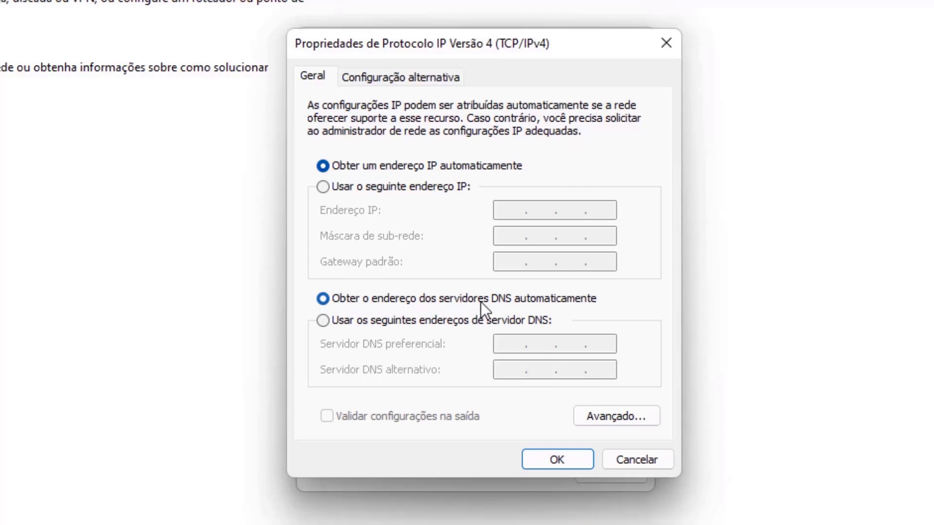
Assign manual DNS servers, with 8.8.8.8 as preferred and 8.8.4.4 as alternate, and apply the settings.
click(322, 320)
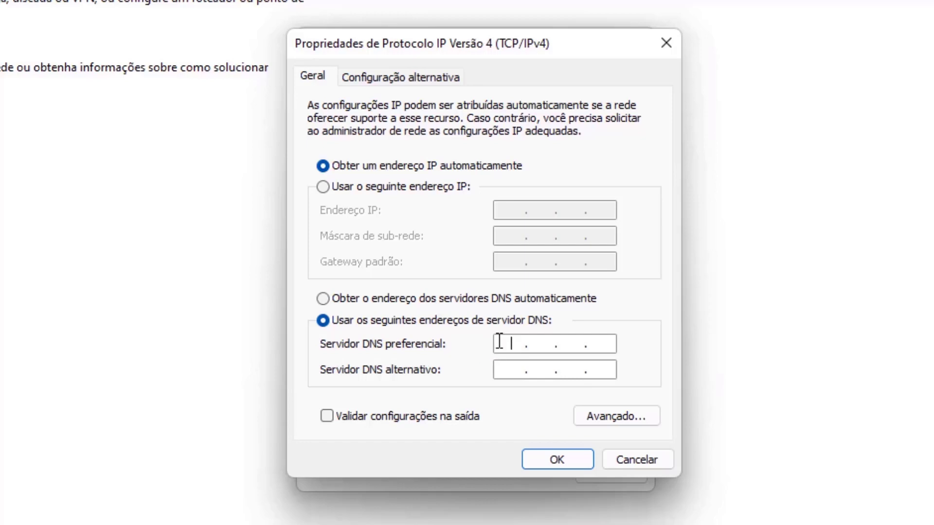
text(8.8.8.8)
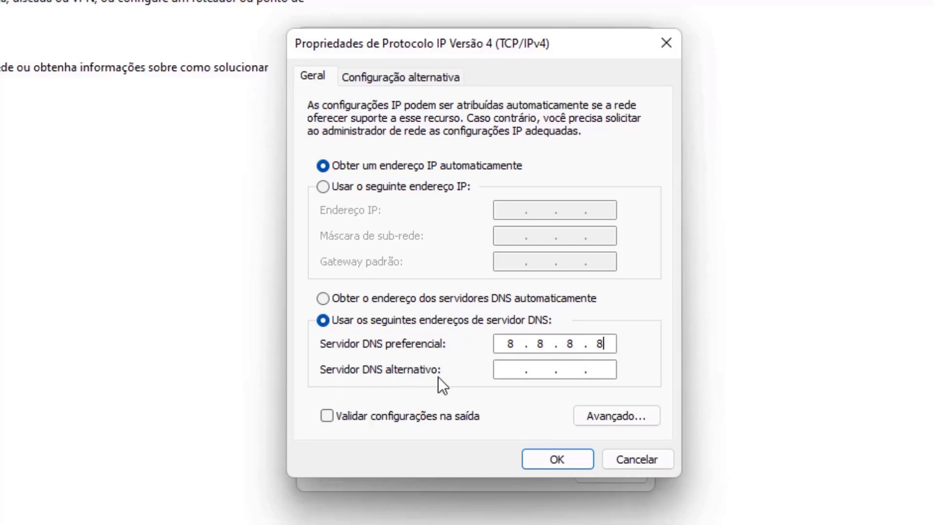
click(513, 374)
text(8.8.4.4)
click(560, 460)
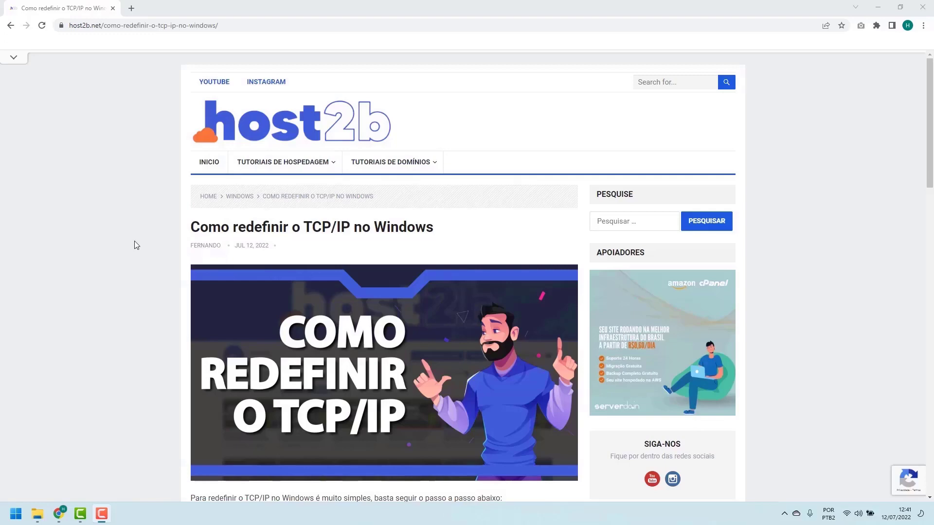
Search Windows for cmd and launch Prompt de Comando with administrator rights.
scroll(135, 245, down, 3)
scroll(136, 244, down, 3)
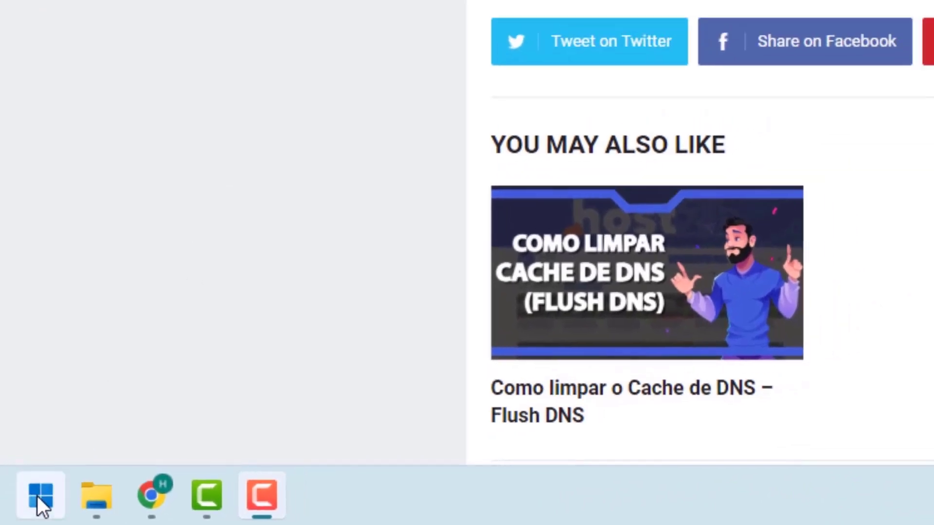
click(41, 492)
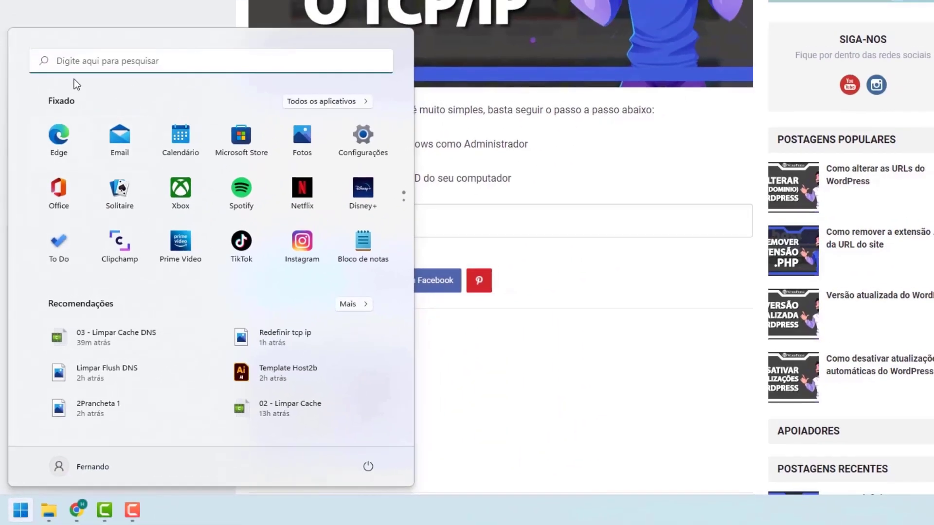
text(cmd)
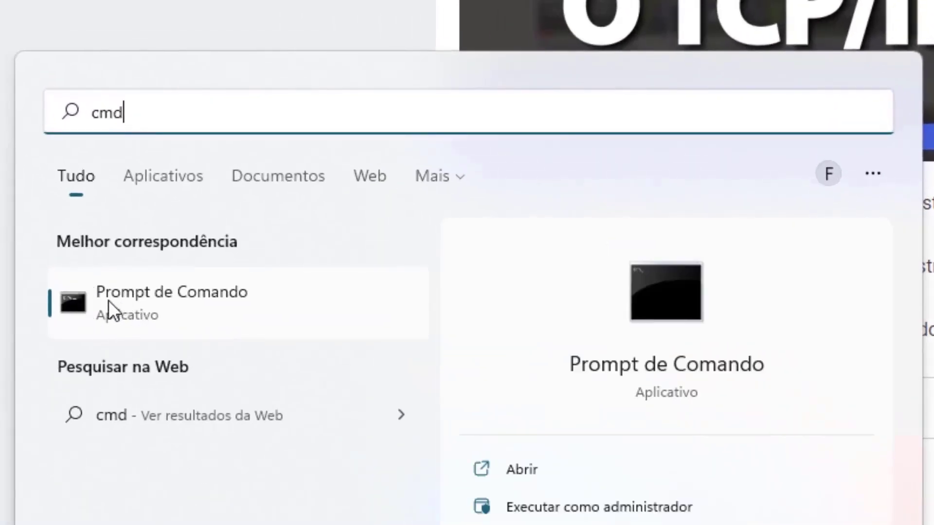
right_click(138, 296)
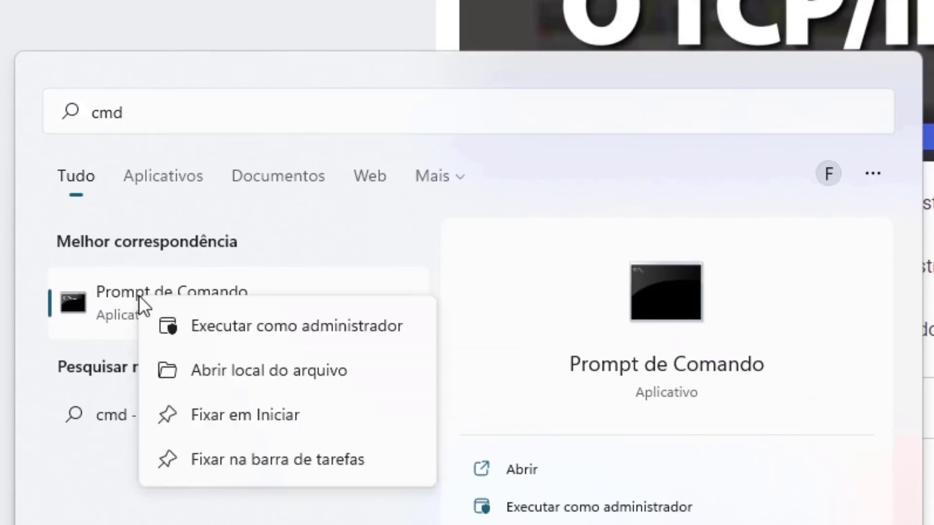
click(267, 326)
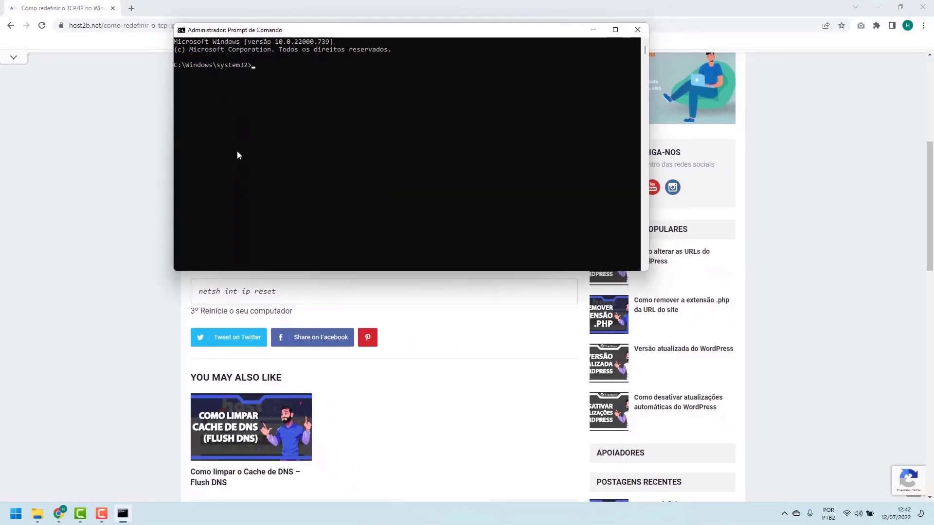
Reset the TCP/IP stack by running netsh int ip reset in the administrator Command Prompt.
click(148, 207)
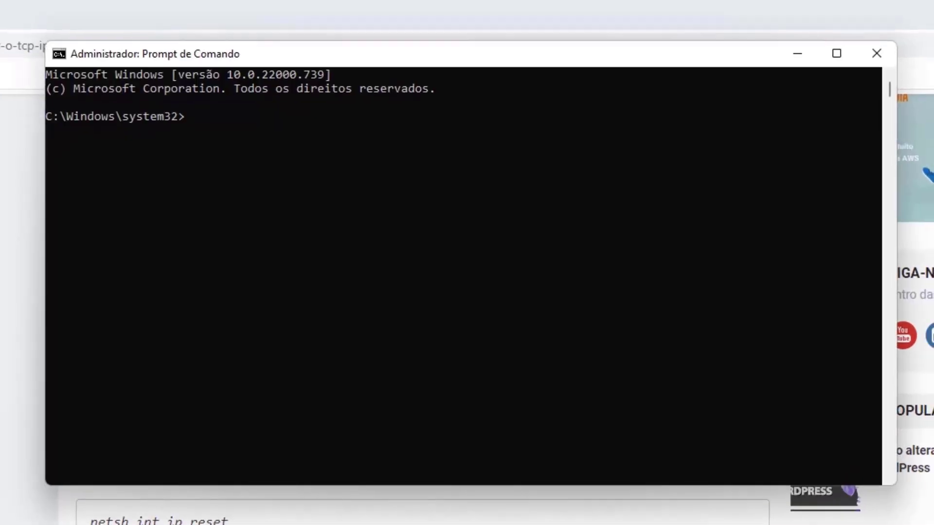
click(419, 353)
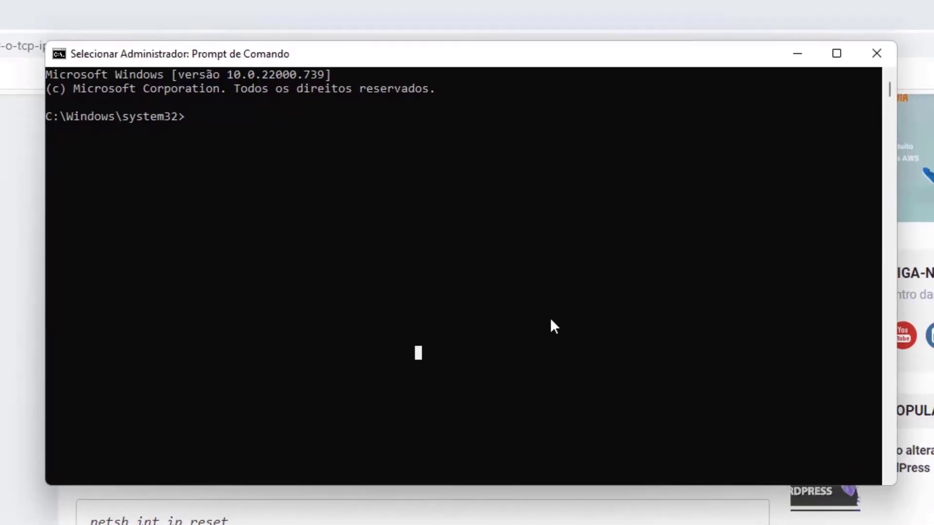
text(netsh int ip)
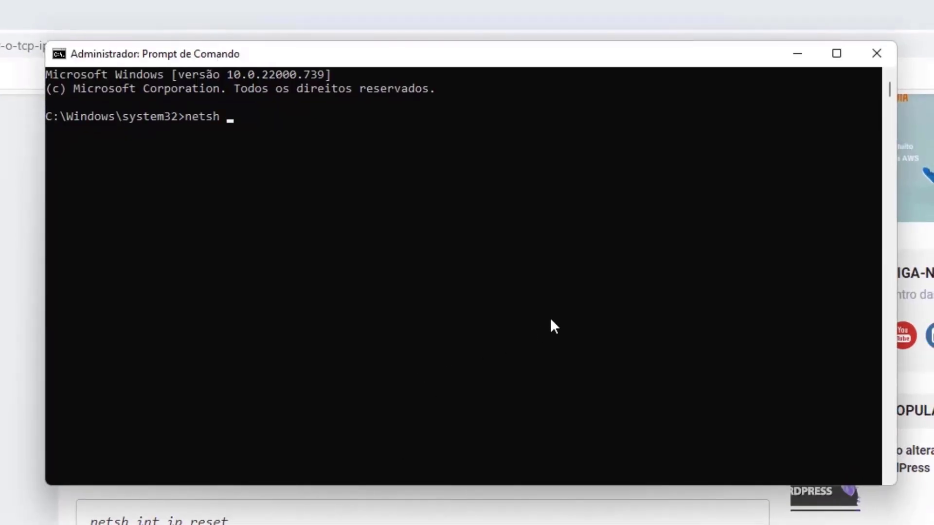
text( reset)
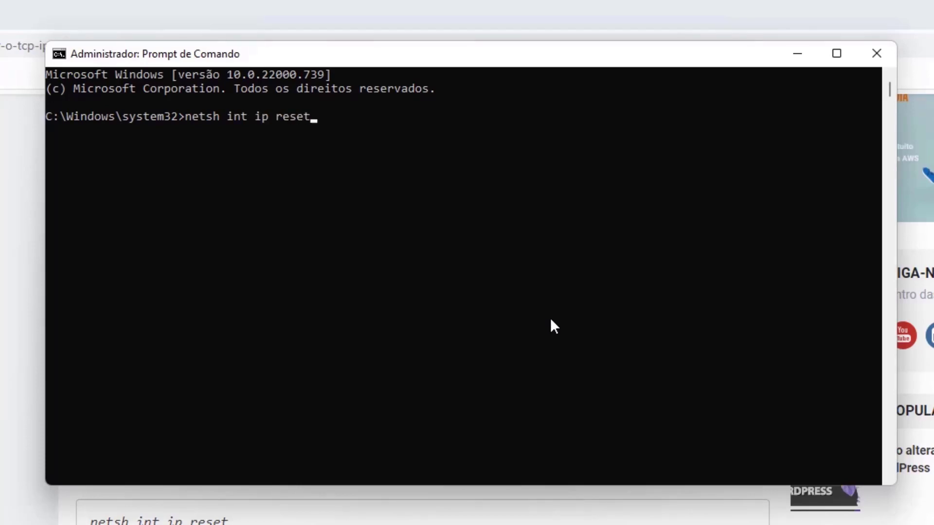
key(Return)
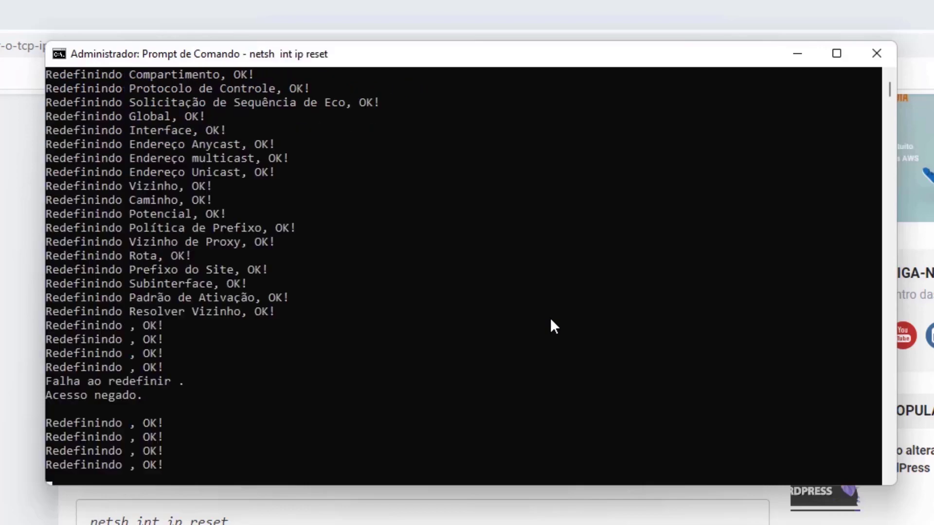